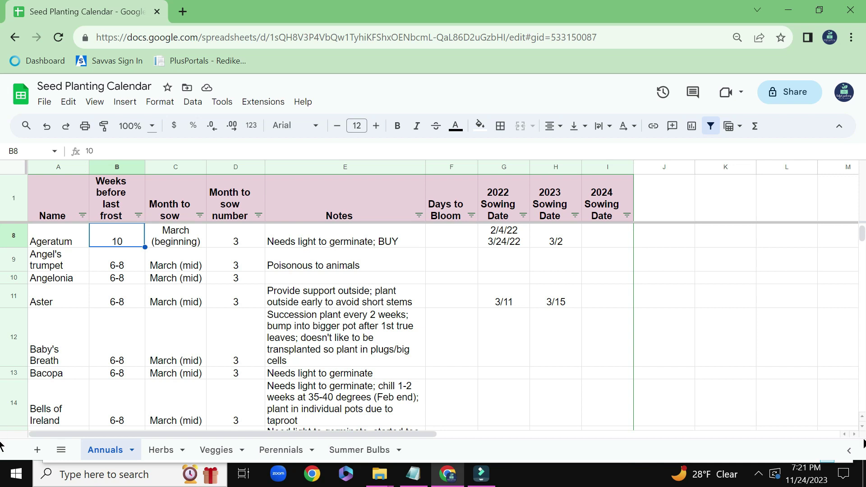
Sort the Annuals sheet by the Month to sow number column from A to Z.
left_click(862, 417)
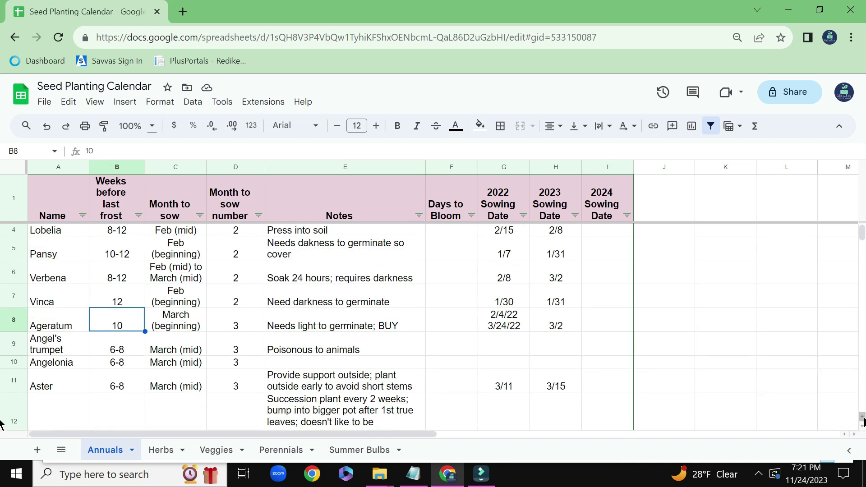
left_click(862, 417)
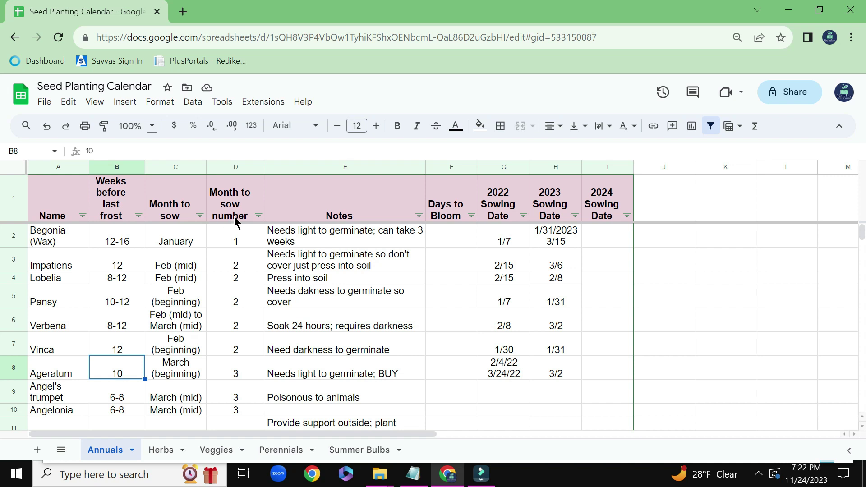
left_click(258, 215)
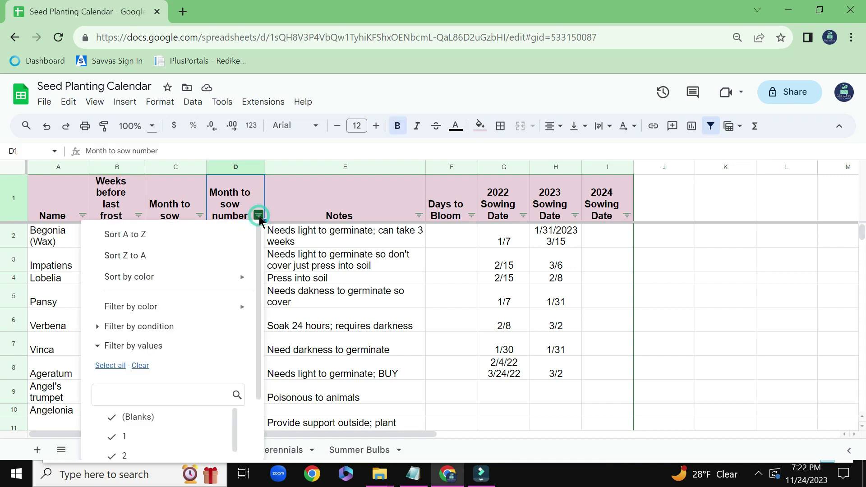
left_click(187, 241)
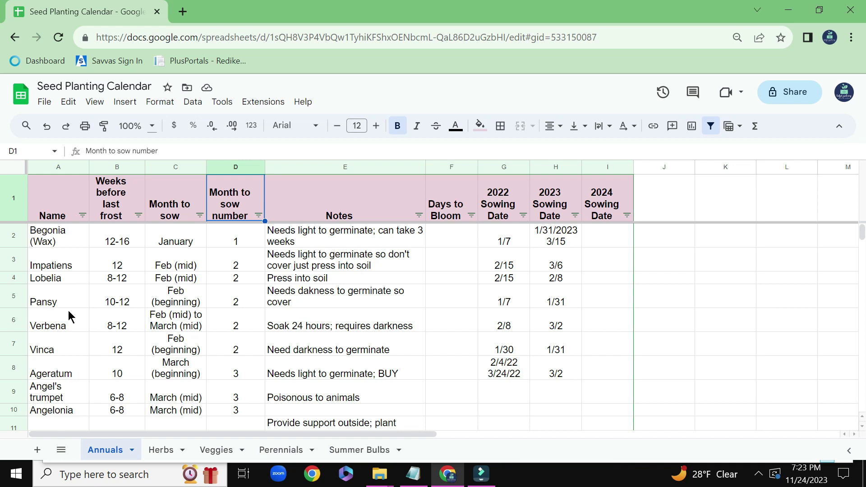
Look through the sorted Annuals list down to its last row, checking the sowing months, notes and past sowing dates.
scroll(70, 331, "down", 2)
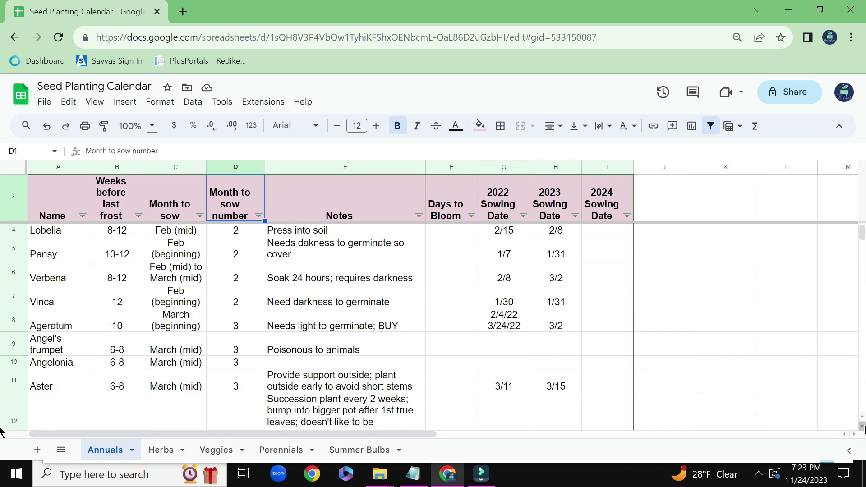
scroll(2, 424, "down", 2)
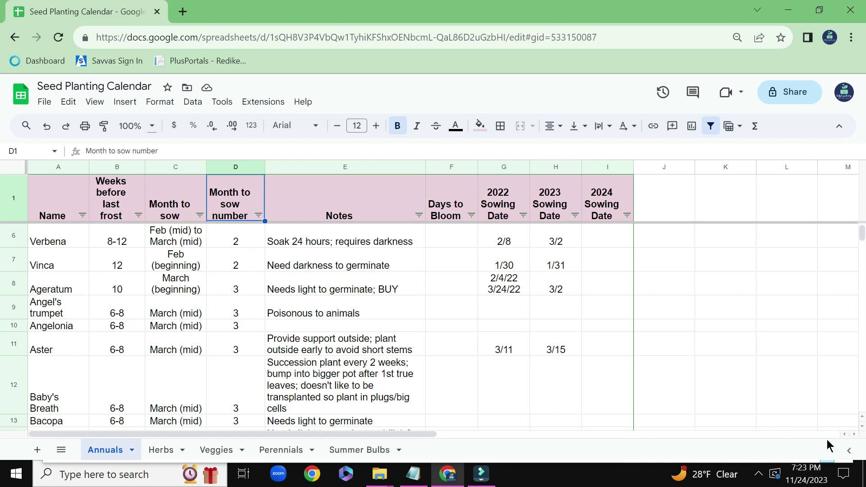
left_click(861, 428)
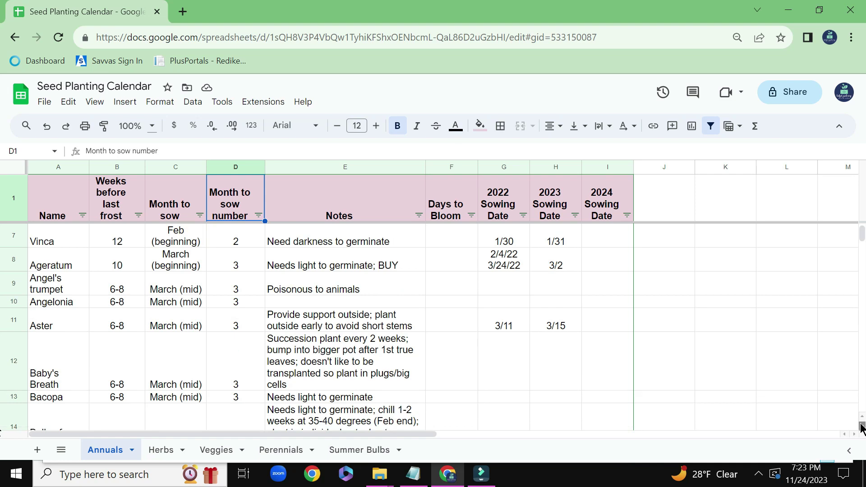
left_click(860, 428)
left_click(860, 428)
left_click(861, 427)
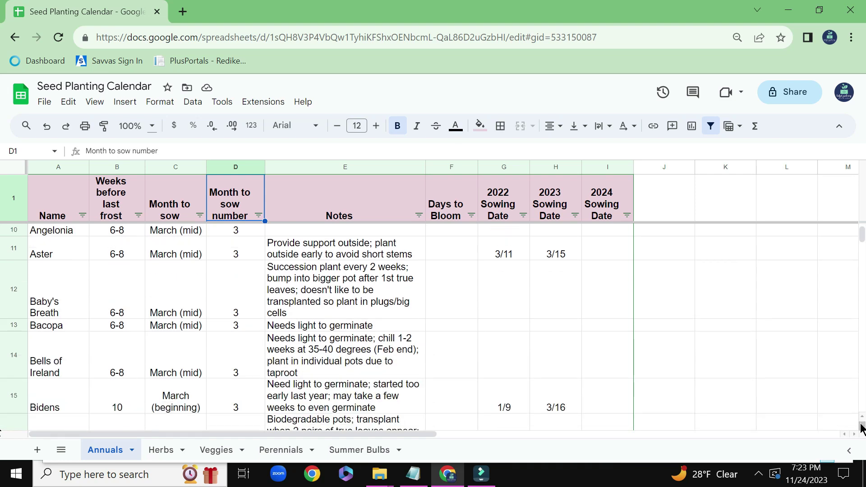
left_click(861, 427)
left_click(861, 427)
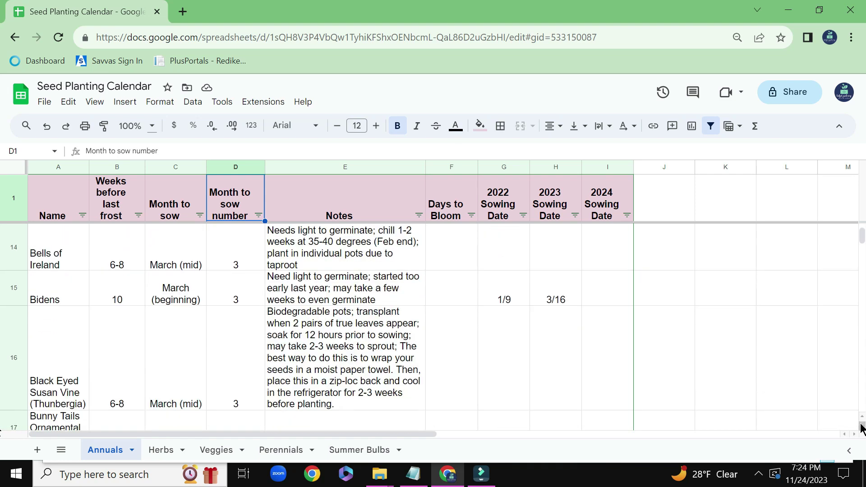
left_click(861, 427)
left_click(861, 427)
left_click(861, 427)
left_click(861, 427)
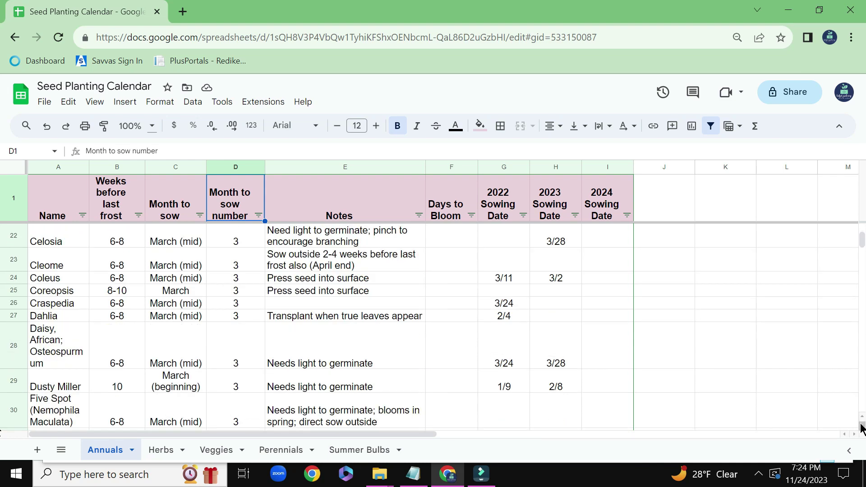
left_click(860, 427)
left_click(860, 428)
left_click(861, 428)
left_click(860, 428)
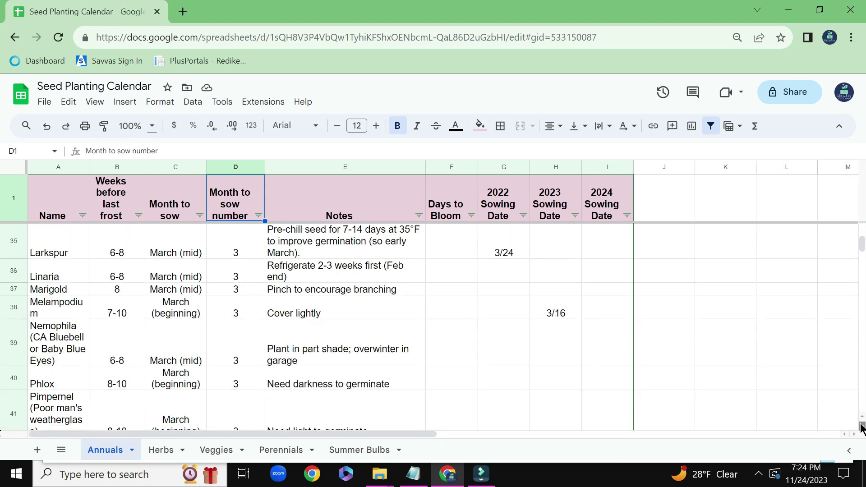
left_click(861, 428)
left_click(861, 428)
left_click(860, 427)
left_click(861, 427)
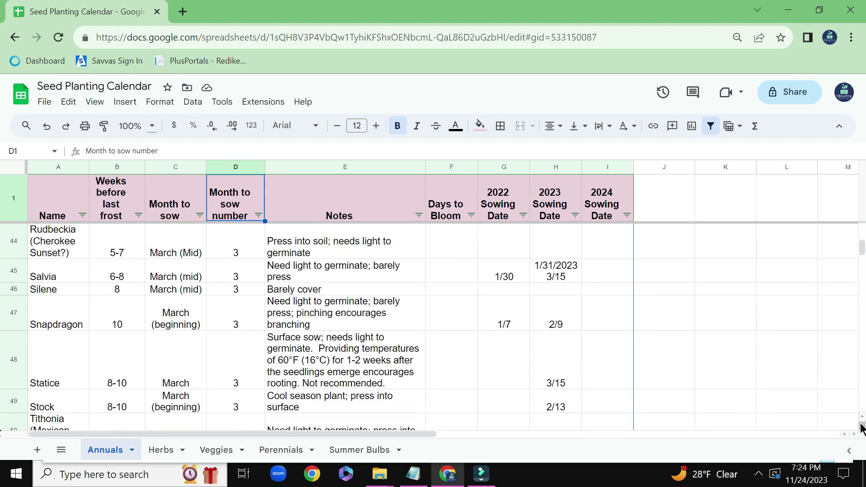
left_click(861, 428)
left_click(861, 428)
left_click(861, 428)
left_click(861, 427)
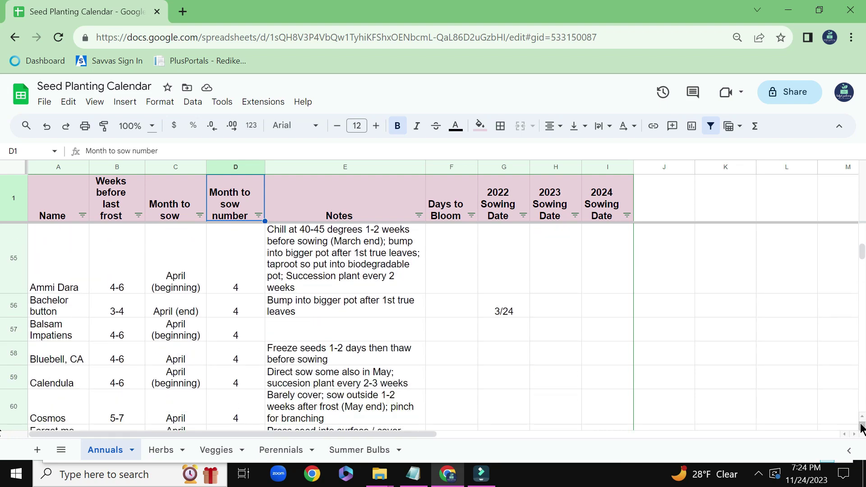
left_click(861, 427)
left_click(861, 427)
left_click(861, 428)
left_click(861, 427)
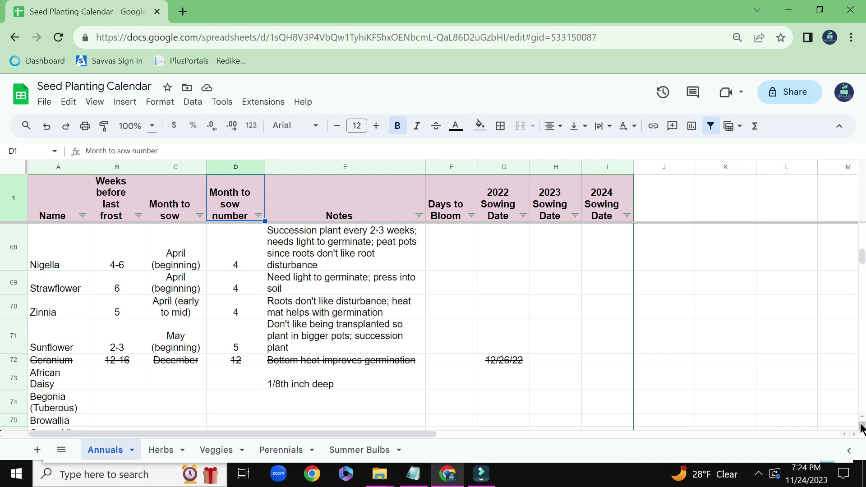
left_click(861, 427)
left_click(861, 427)
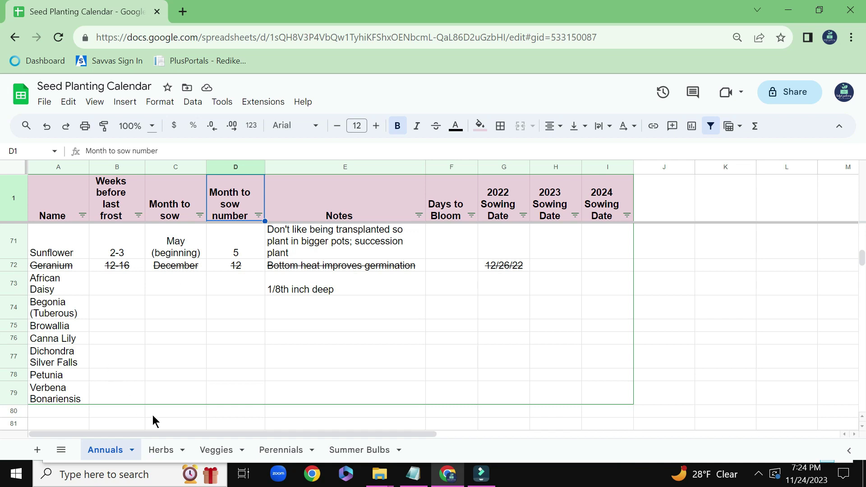
Open the Herbs sheet and review its rows for weeks before last frost, sowing months and notes.
left_click(167, 452)
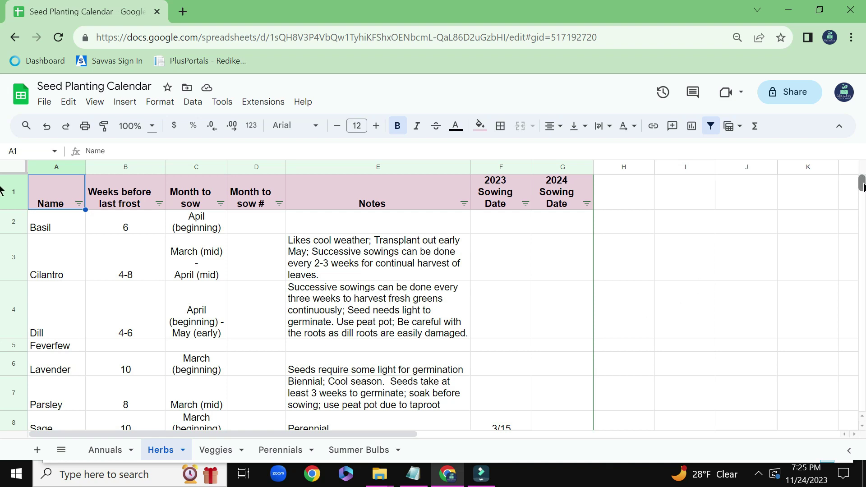
scroll(863, 187, "down", 3)
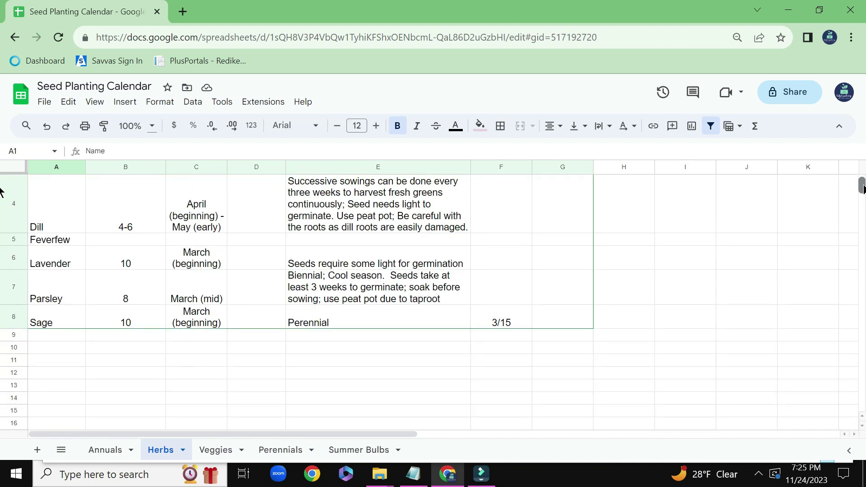
scroll(863, 187, "up", 1)
scroll(863, 187, "up", 2)
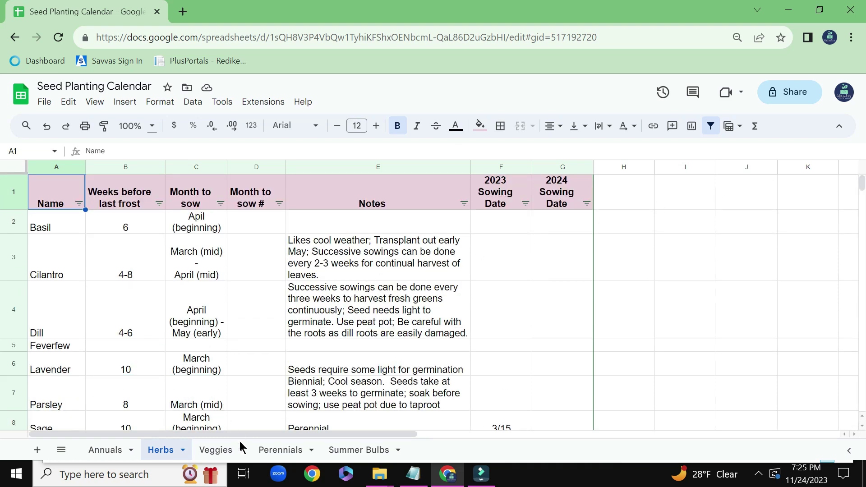
Open the Veggies sheet and review every row for sowing months, notes, days to maturity and past sowing dates.
left_click(215, 450)
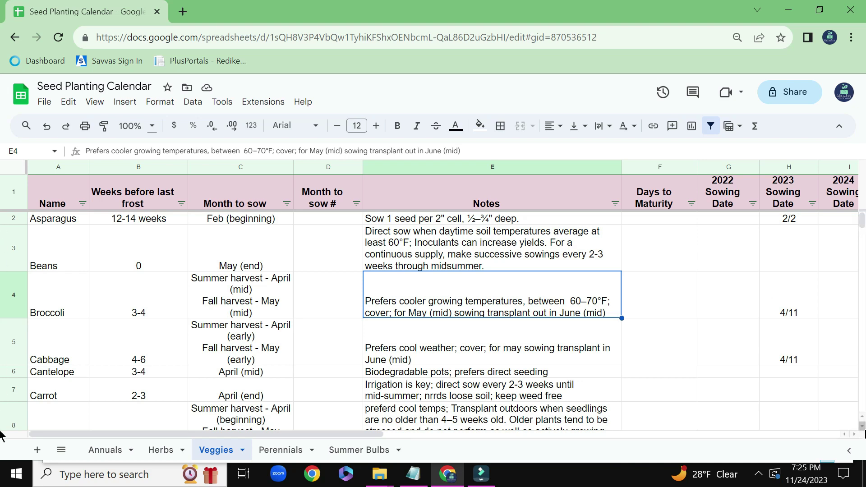
scroll(861, 426, "down", 2)
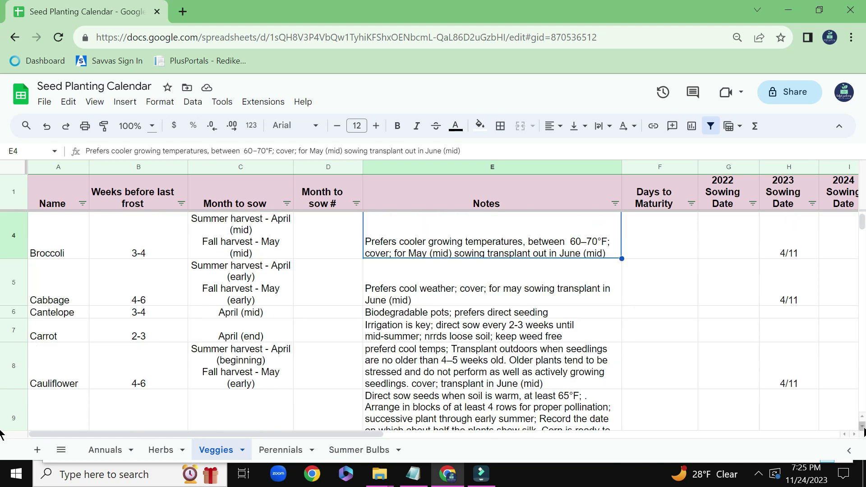
scroll(860, 426, "down", 1)
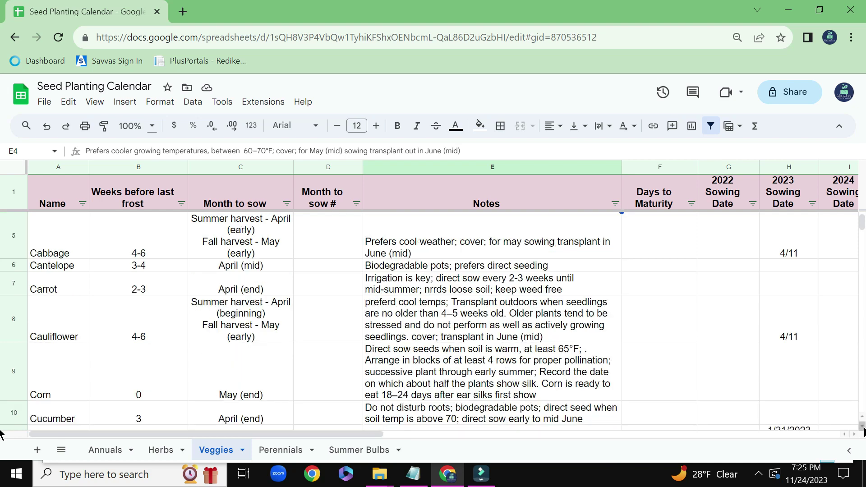
scroll(861, 426, "down", 2)
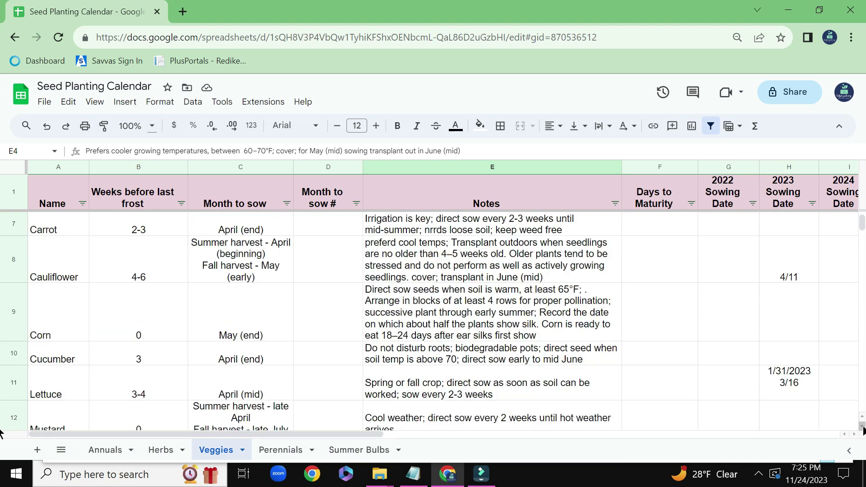
scroll(861, 426, "down", 2)
scroll(861, 426, "down", 2)
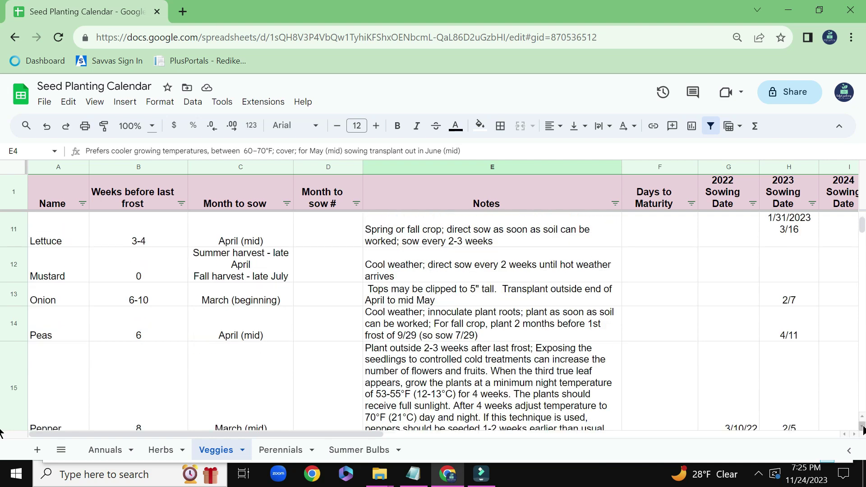
scroll(861, 426, "down", 3)
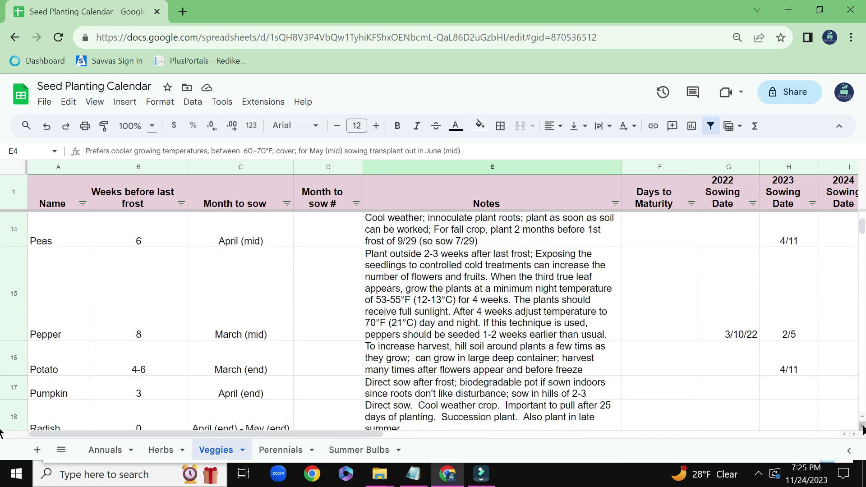
scroll(862, 429, "down", 2)
scroll(861, 428, "down", 2)
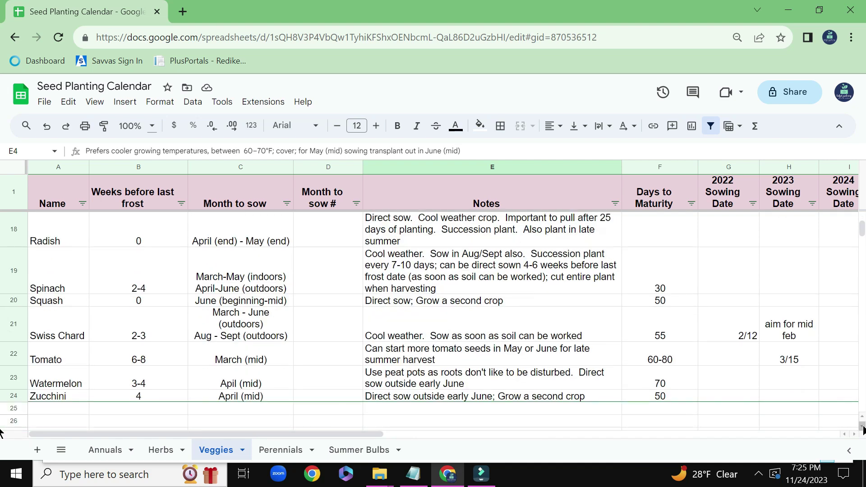
Open the Perennials sheet and examine the full plant list with its notes and 2023 sowing dates.
left_click(280, 450)
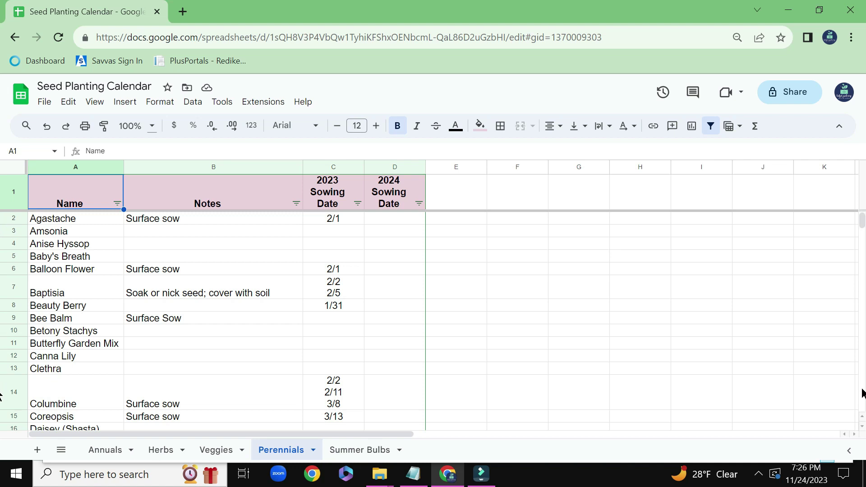
left_click(861, 427)
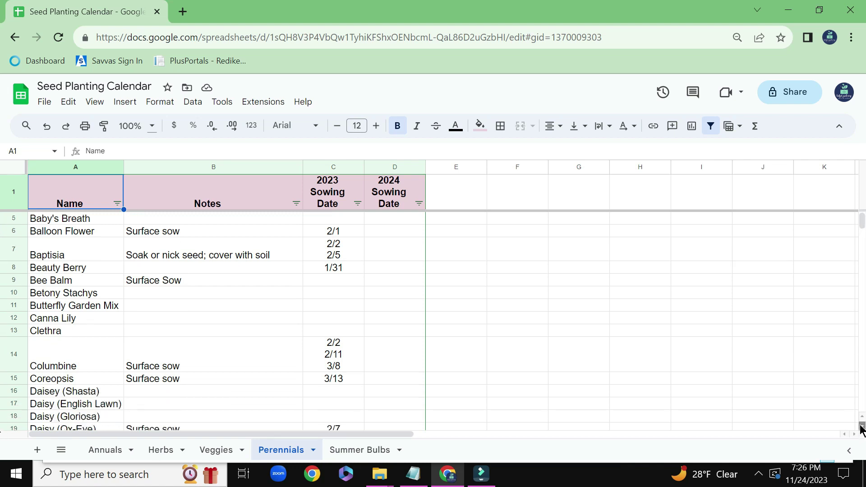
left_click(861, 426)
left_click(861, 426)
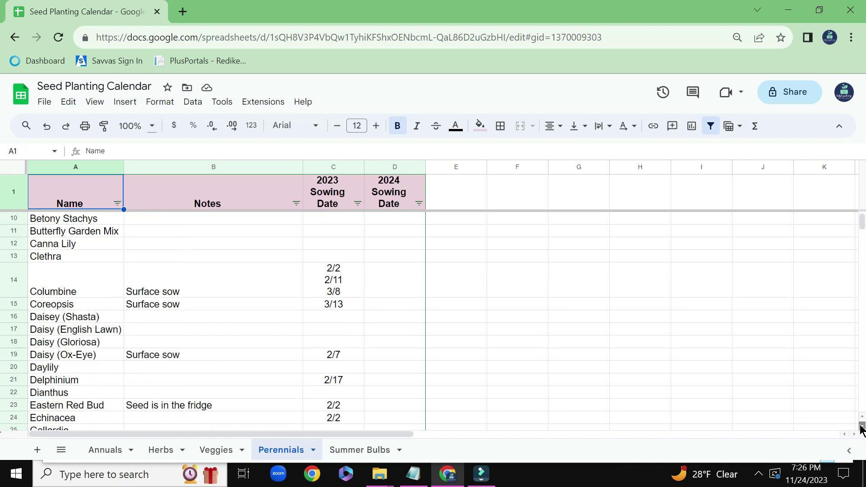
left_click(861, 427)
left_click(861, 426)
left_click(861, 426)
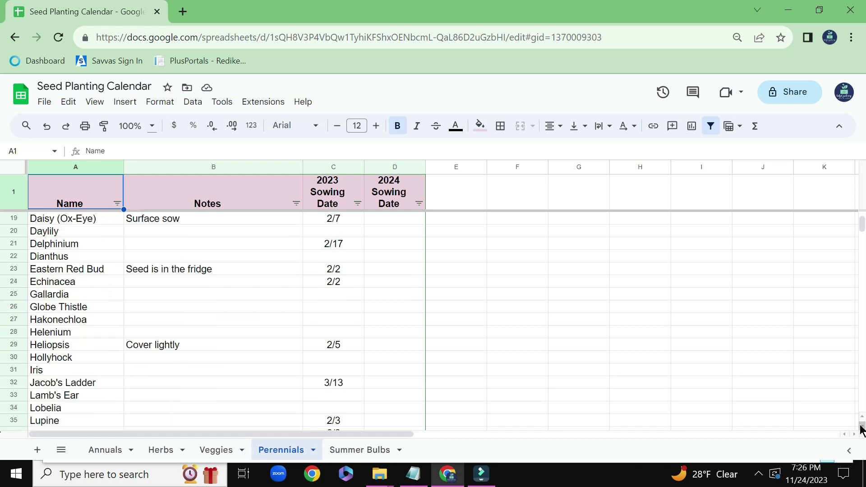
left_click(861, 426)
left_click(861, 427)
left_click(861, 426)
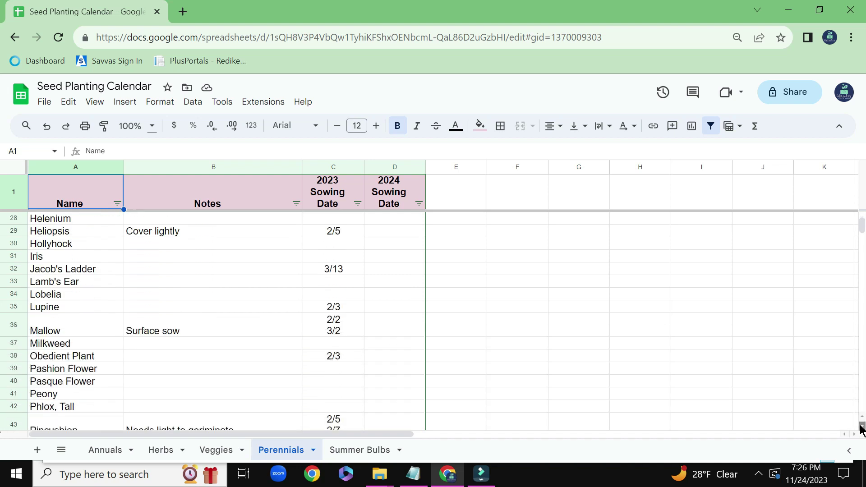
left_click(861, 426)
left_click(861, 426)
left_click(861, 427)
left_click(861, 426)
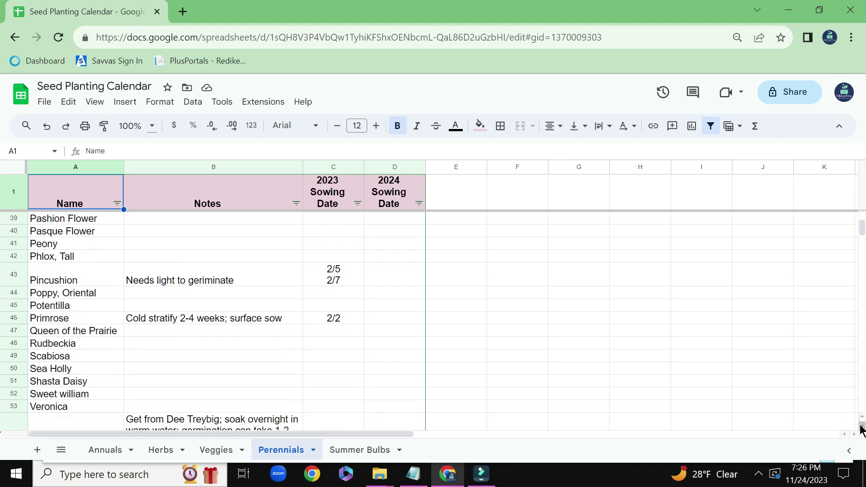
left_click(861, 426)
left_click(861, 426)
left_click(861, 426)
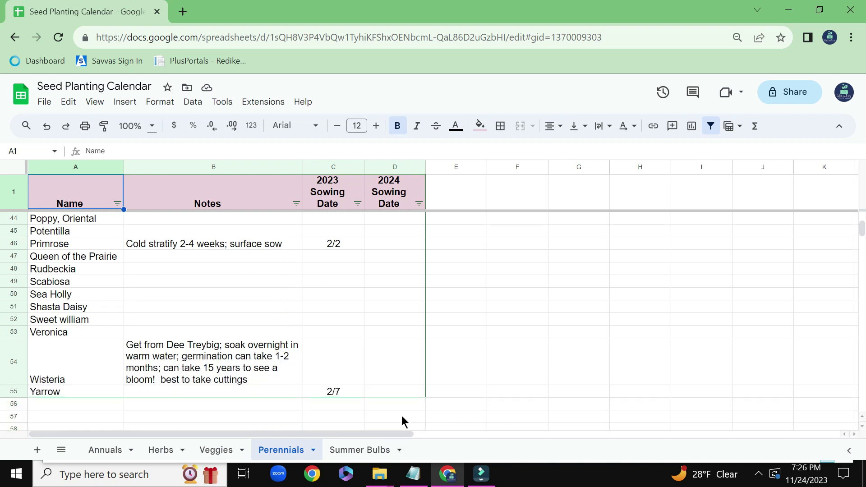
View the Summer Bulbs sheet and return to the first rows of the Annuals sheet.
left_click(354, 451)
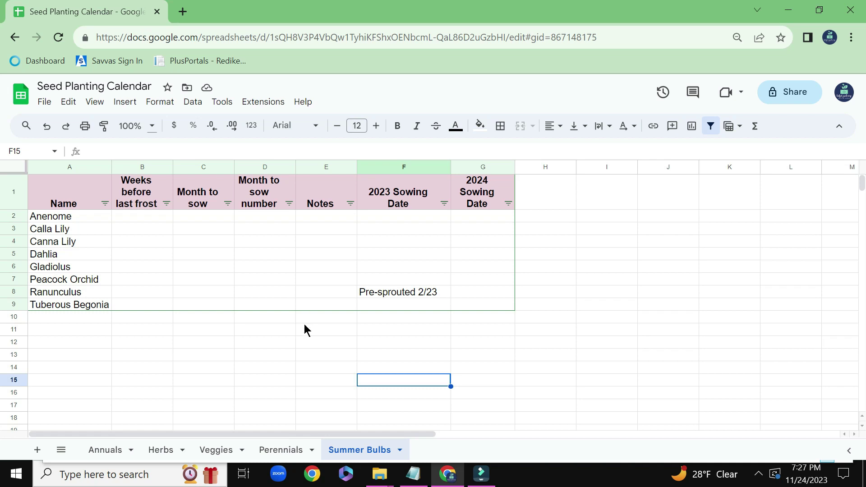
left_click(110, 451)
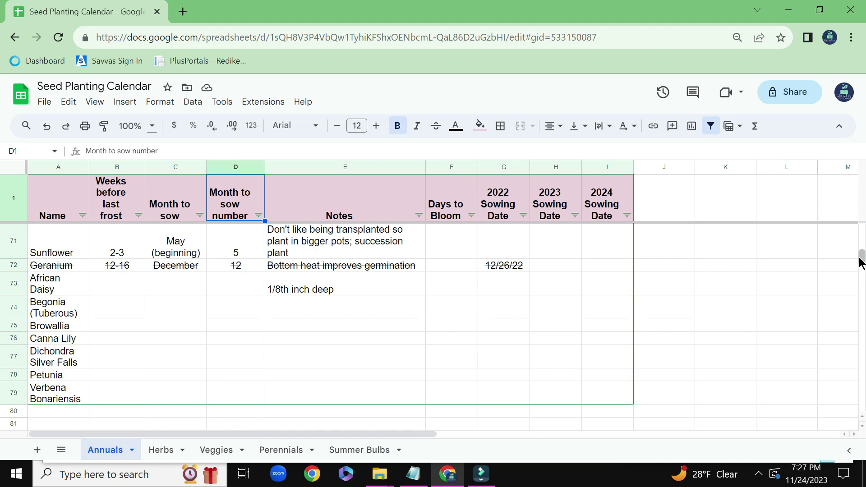
left_click_drag(861, 258, 858, 223)
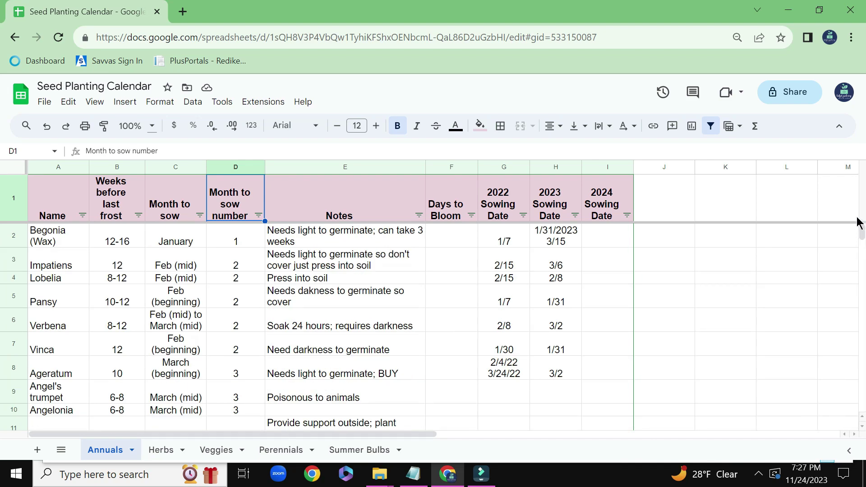